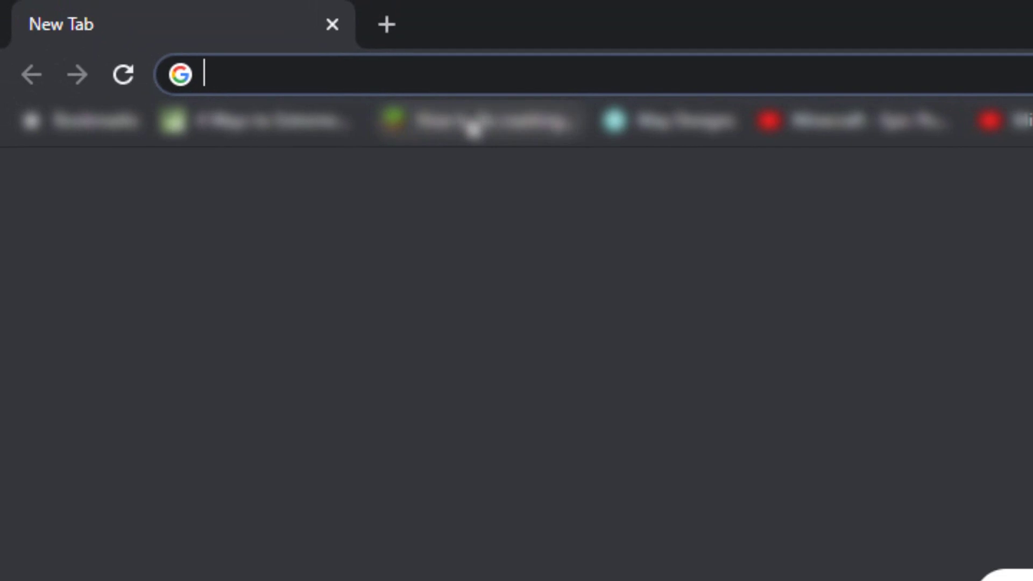
# Step: Search the web for bakkesmod and open the official BakkesMod website
pyautogui.write('bakkesmod')
pyautogui.press('Return')
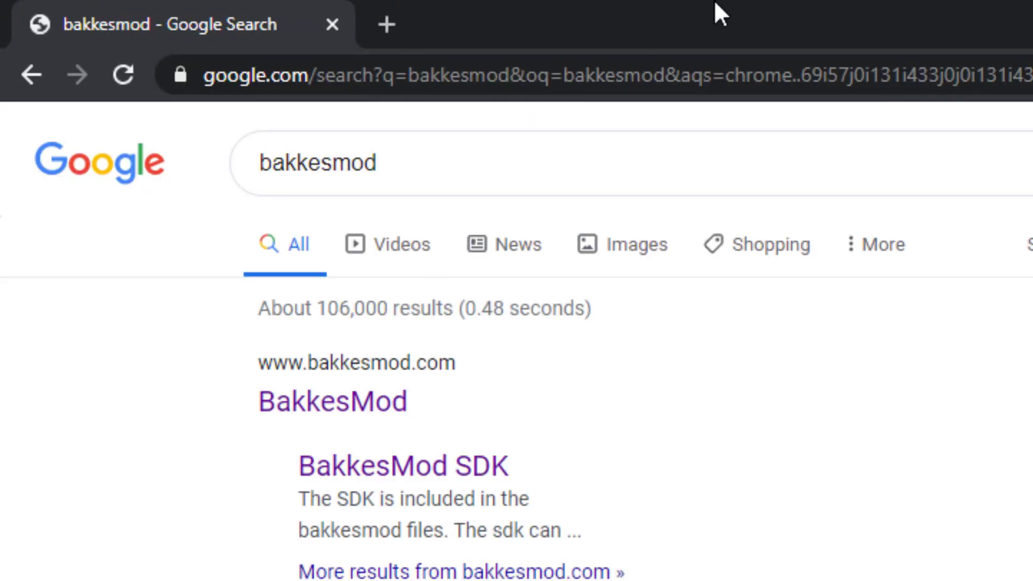
pyautogui.click(360, 401)
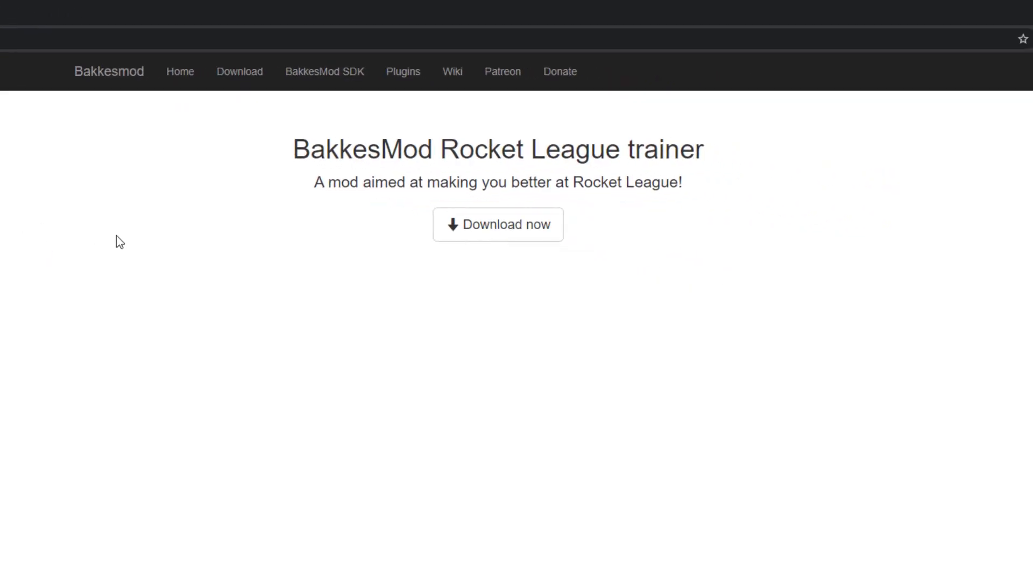
# Step: Download the BakkesMod setup zip from the site's download page and open the downloaded archive
pyautogui.click(498, 225)
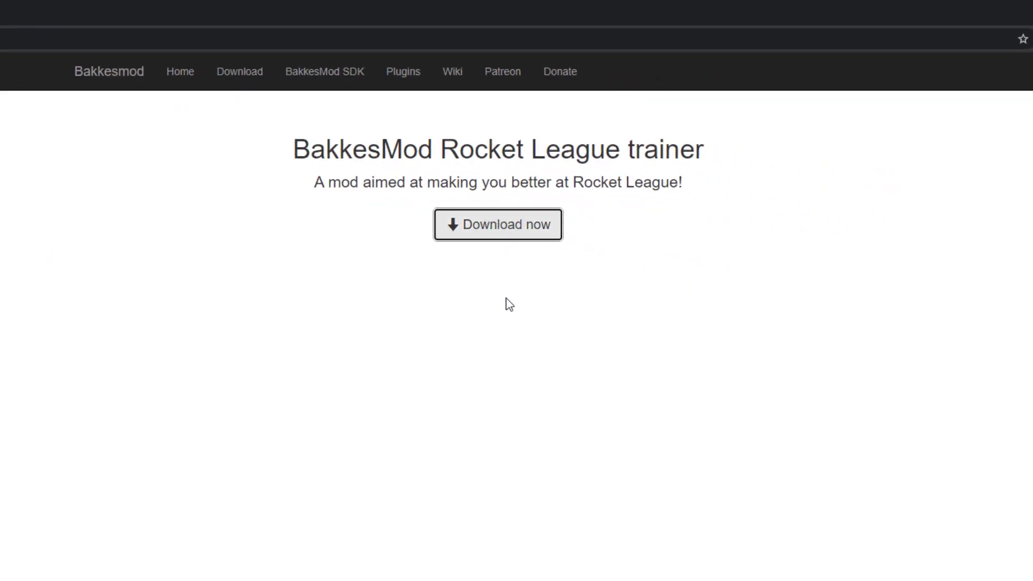
pyautogui.click(476, 232)
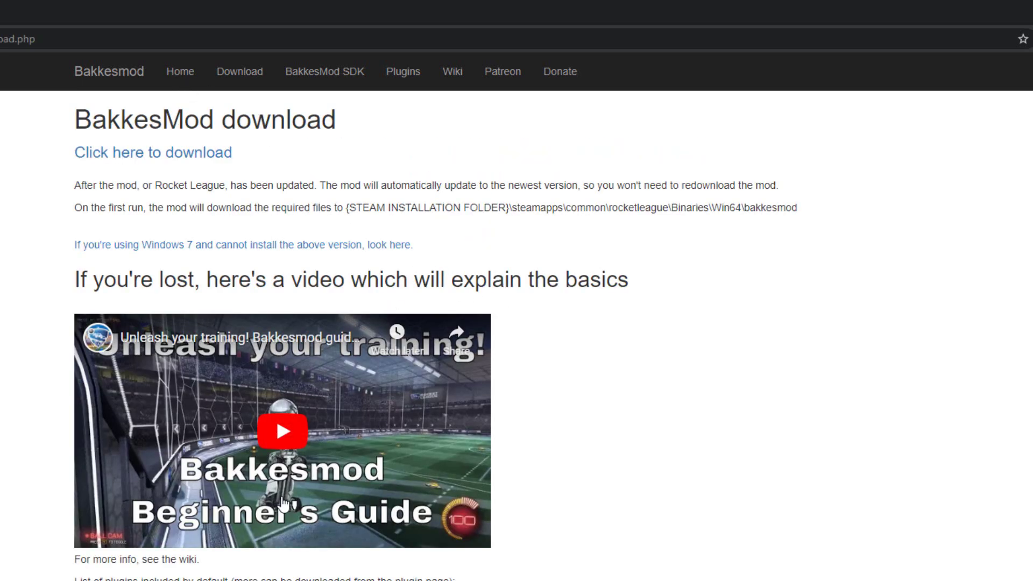
pyautogui.click(192, 157)
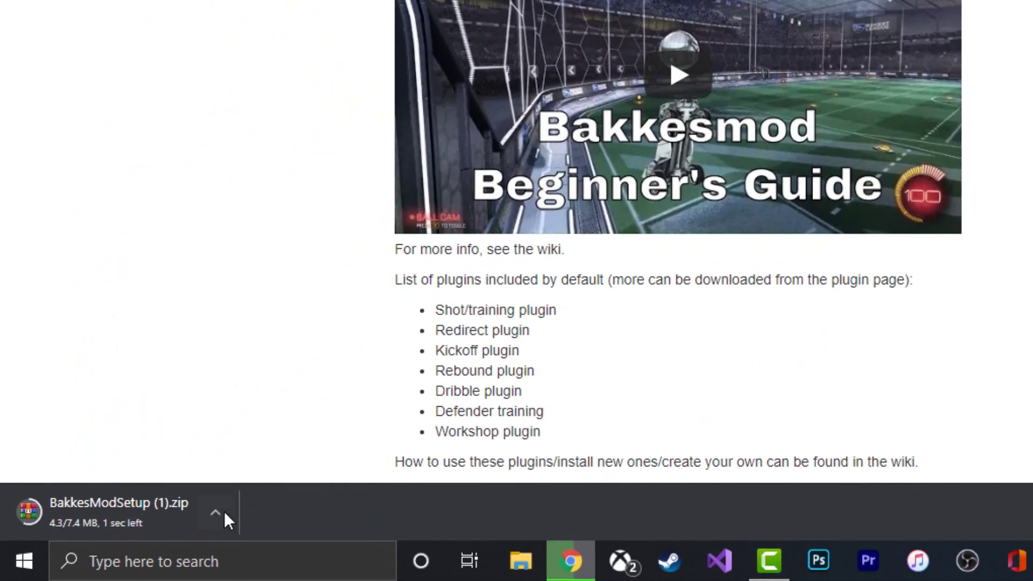
pyautogui.click(225, 515)
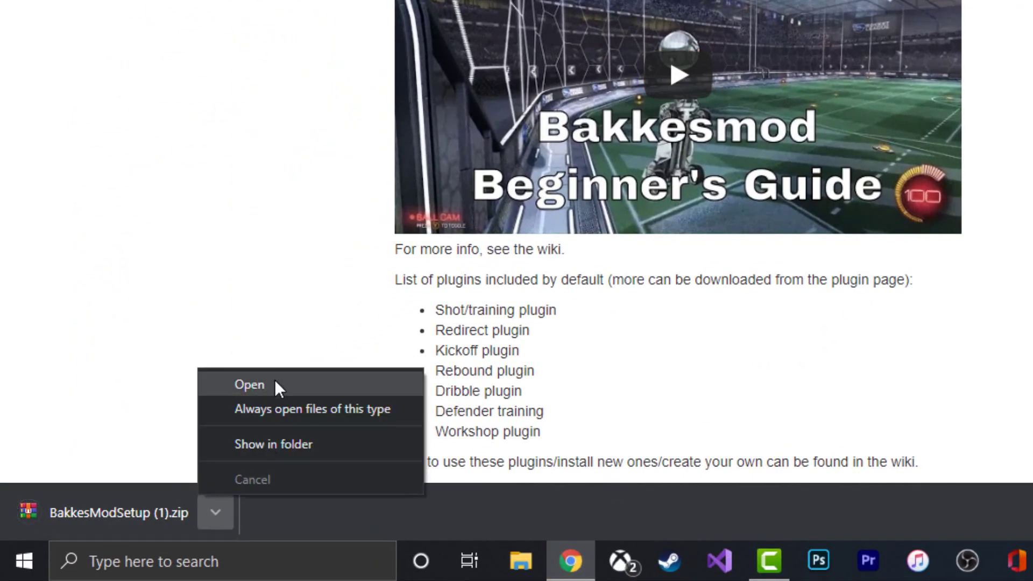
pyautogui.click(274, 381)
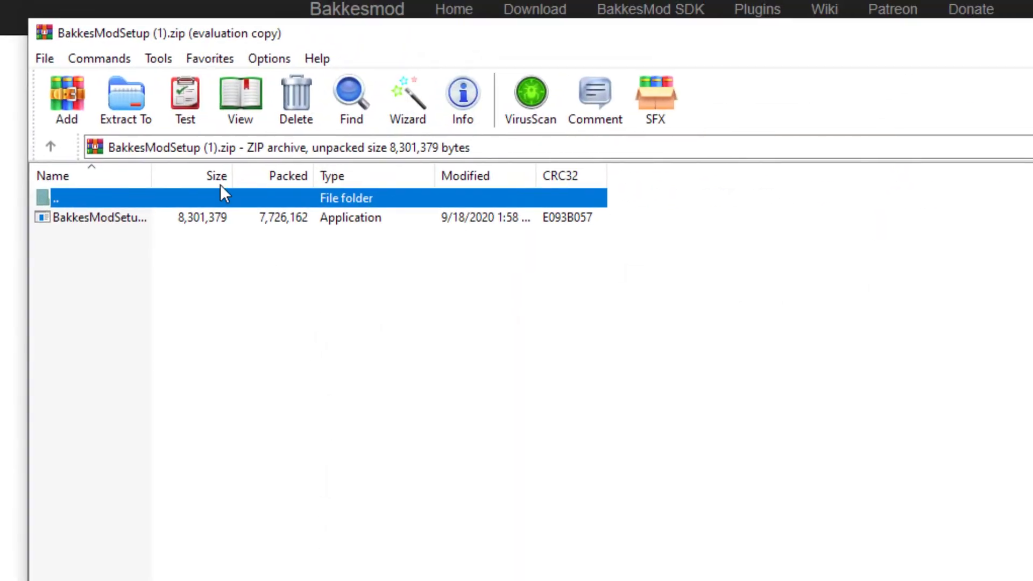
# Step: Extract the BakkesModSetup archive to the desktop and place the setup file beside the BakkesMod shortcut
pyautogui.click(114, 102)
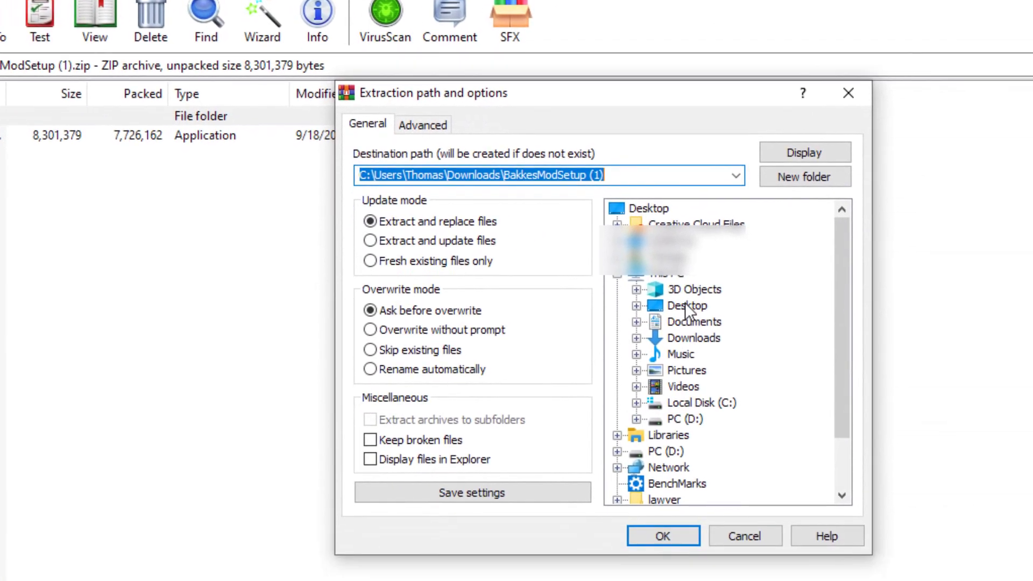
pyautogui.click(828, 388)
pyautogui.click(809, 580)
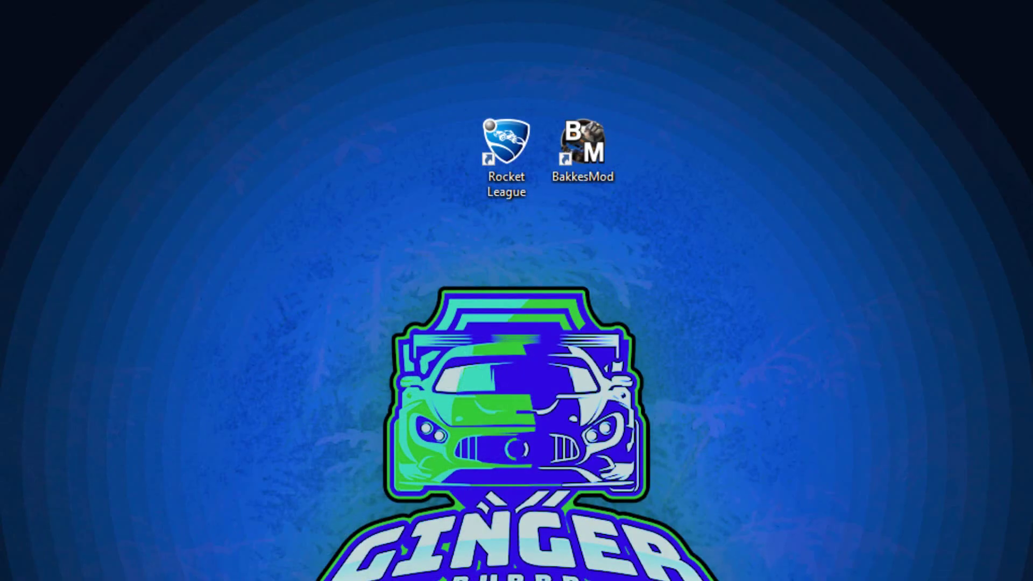
pyautogui.moveTo(402, 467); pyautogui.dragTo(679, 134)
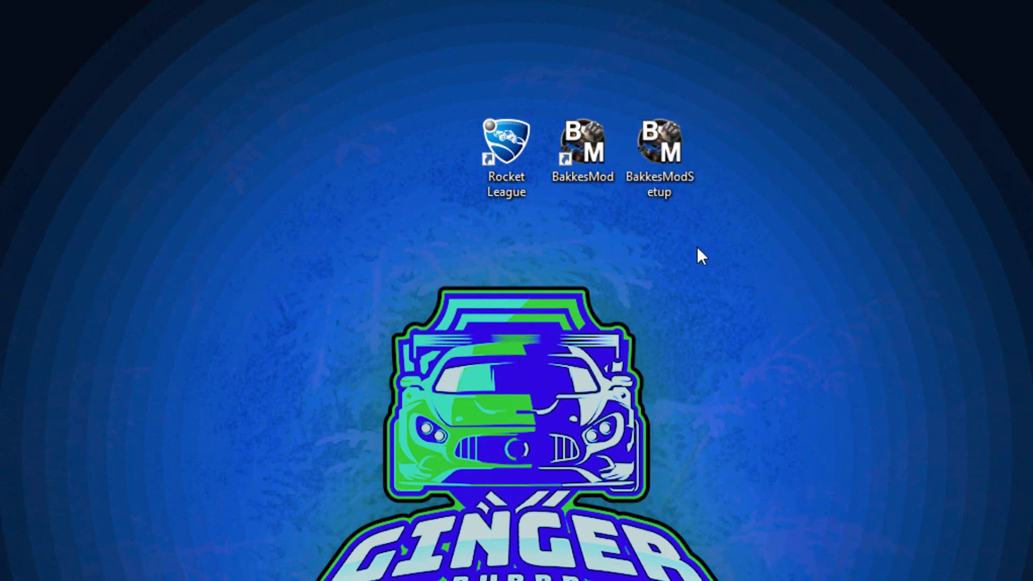
# Step: Scan the BakkesModSetup file on the desktop with Norton AntiVirus
pyautogui.doubleClick(689, 157)
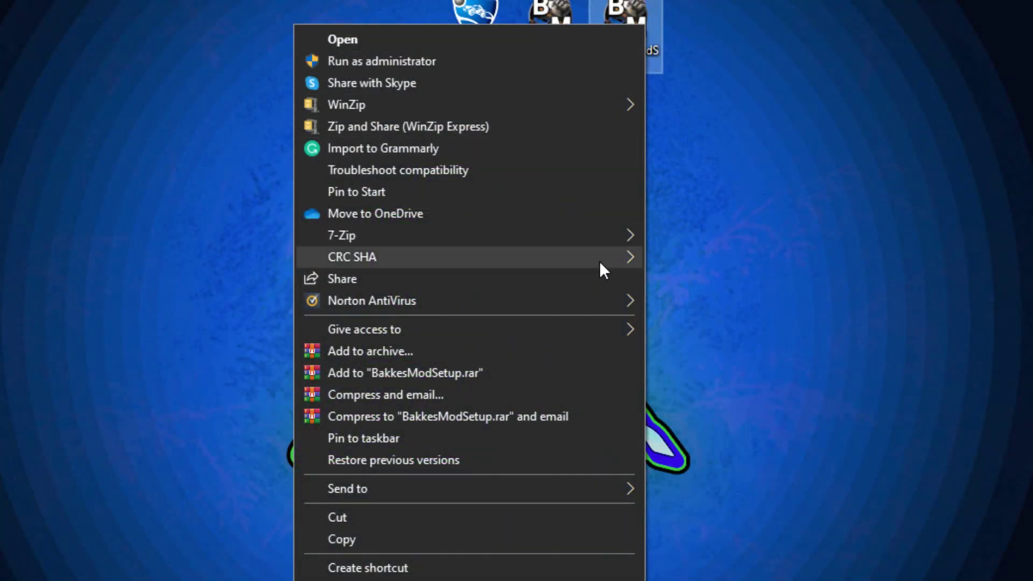
pyautogui.moveTo(600, 299)
pyautogui.click(671, 302)
pyautogui.moveTo(554, 69); pyautogui.dragTo(629, 185)
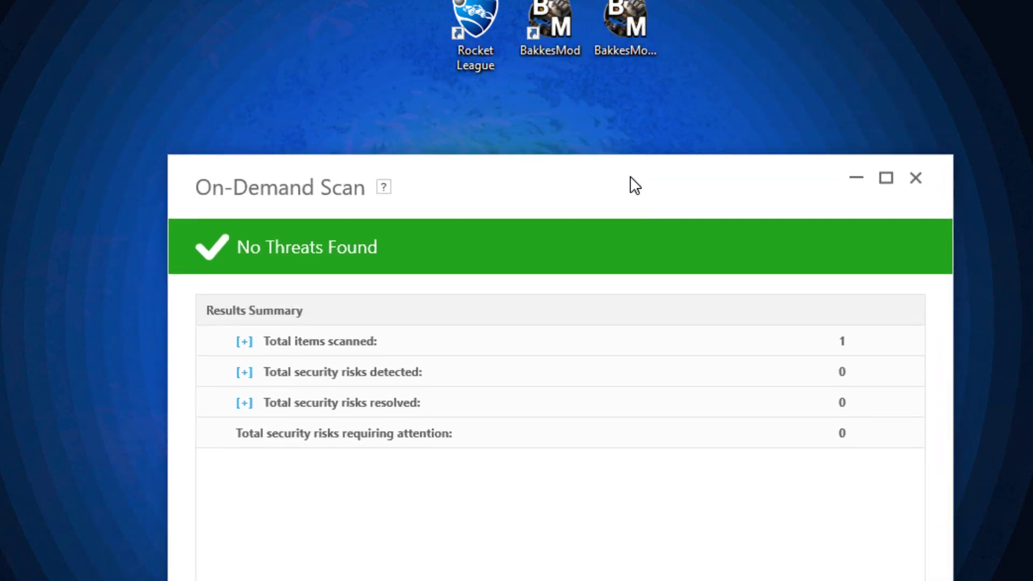
# Step: Scan the BakkesMod desktop shortcut with Norton AntiVirus and close both scan result windows
pyautogui.rightClick(547, 33)
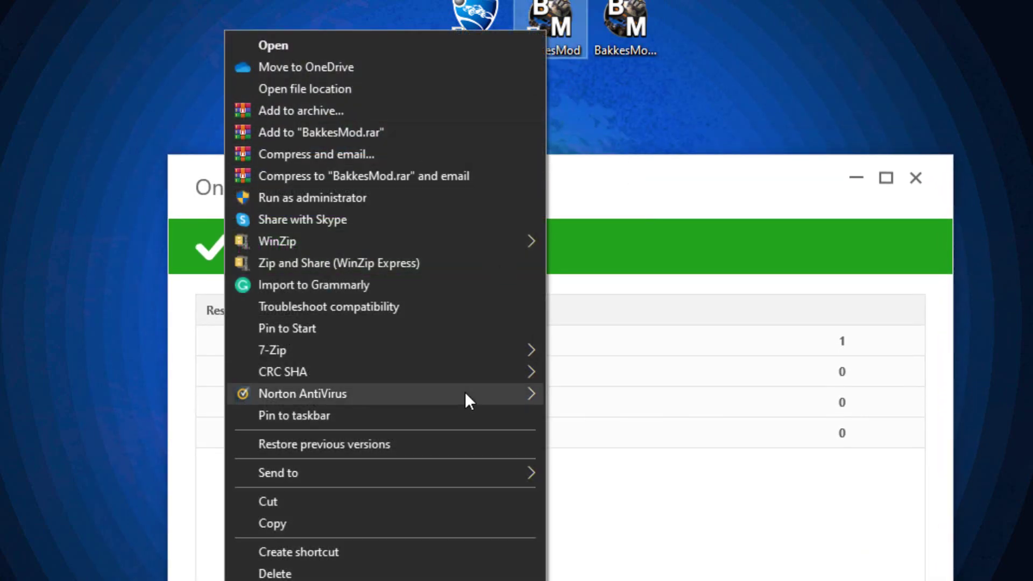
pyautogui.moveTo(463, 393)
pyautogui.click(615, 399)
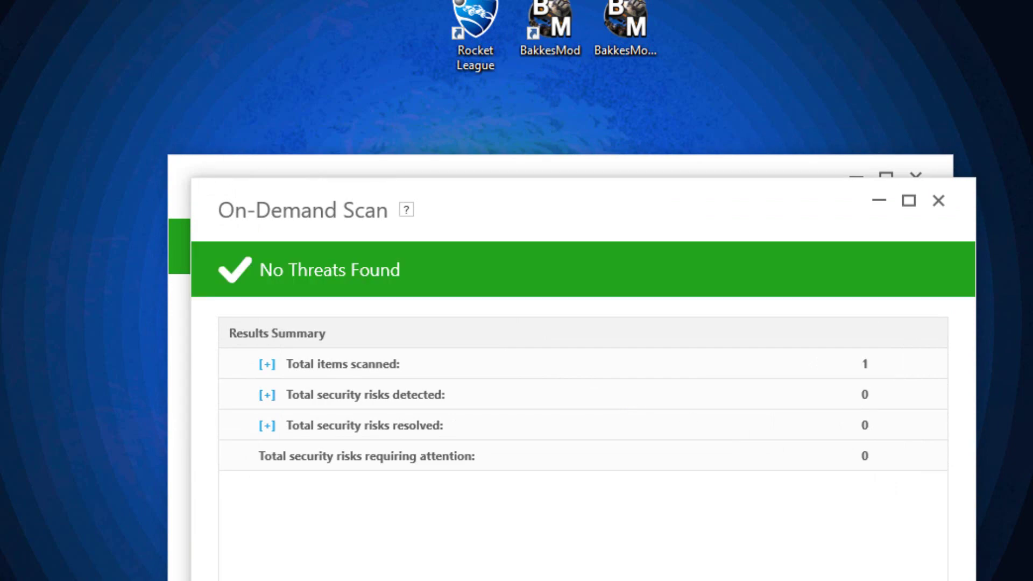
pyautogui.hotkey('alt', 'F4')
pyautogui.hotkey('alt', 'F4')
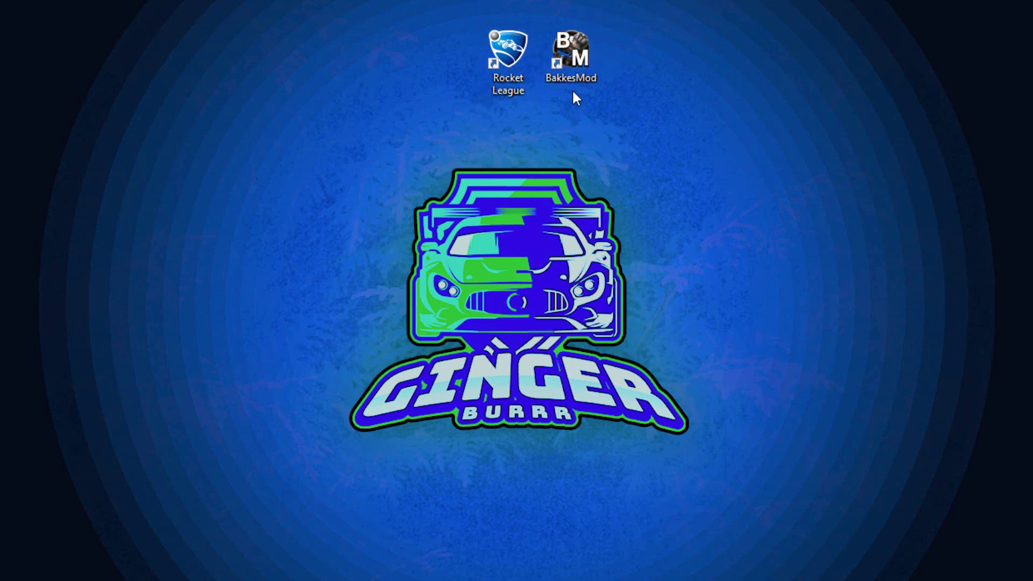
# Step: Start BakkesMod with its injector window minimized and launch Rocket League, dismissing the startup notice
pyautogui.doubleClick(573, 70)
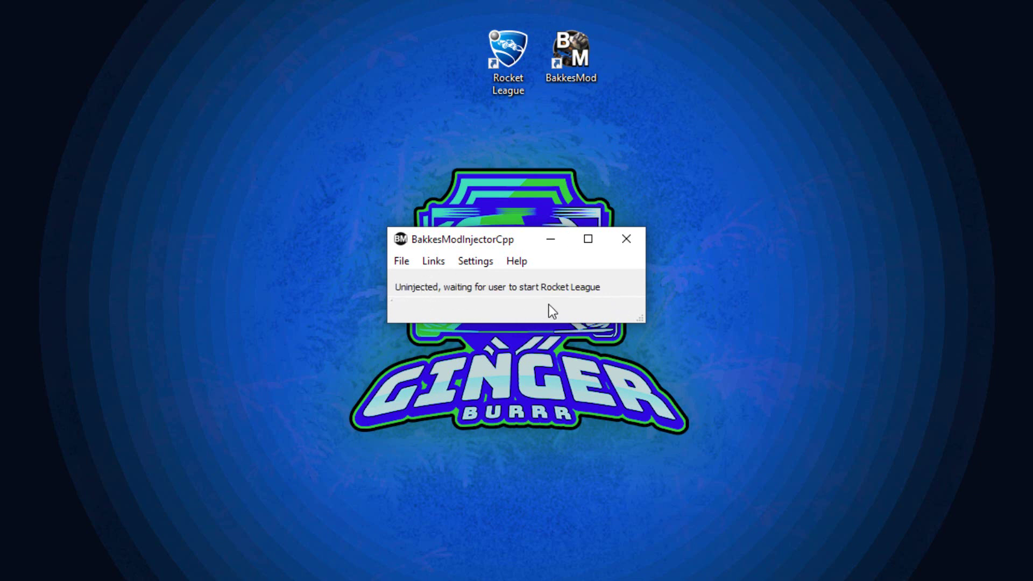
pyautogui.click(550, 238)
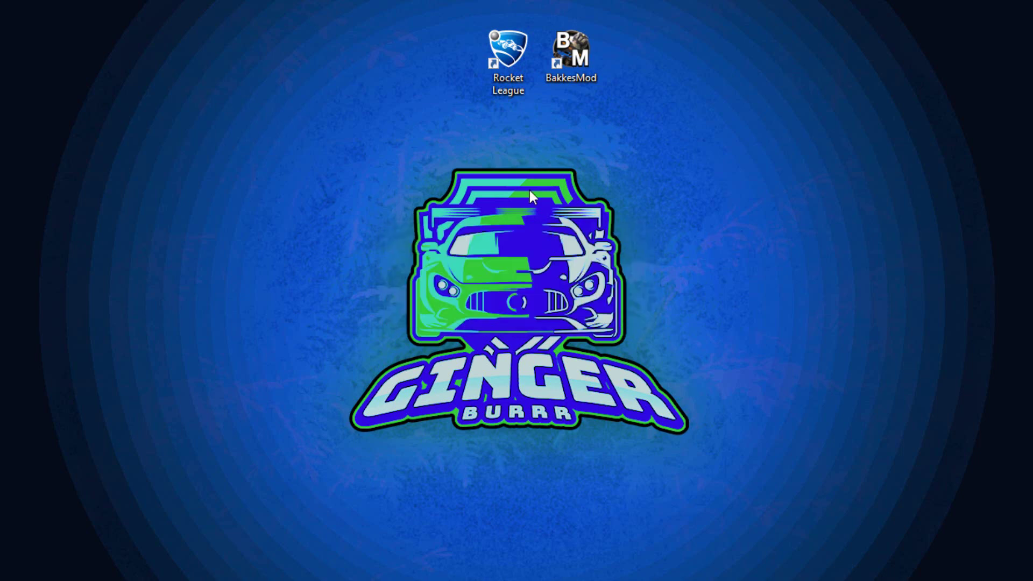
pyautogui.doubleClick(499, 67)
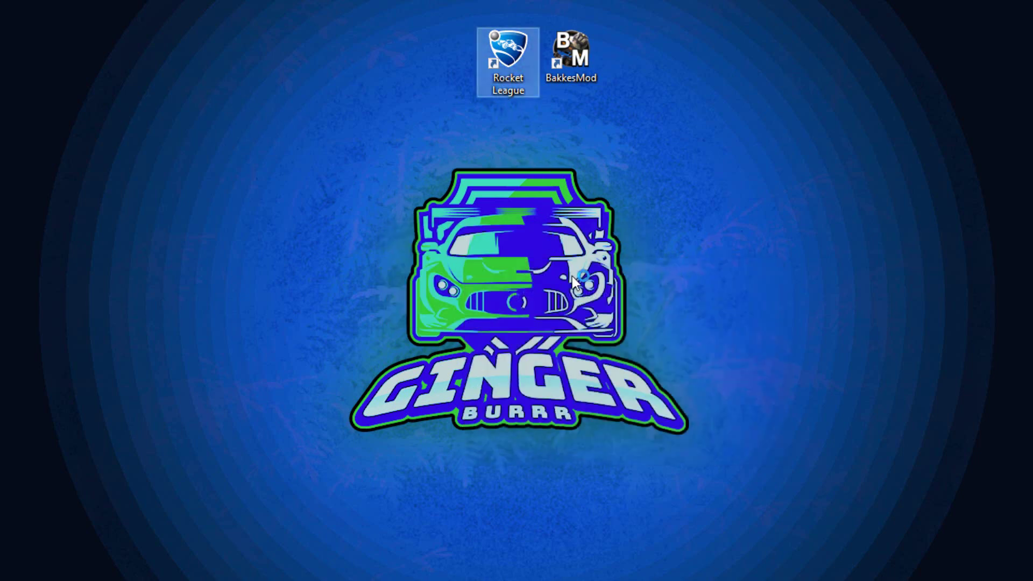
pyautogui.click(569, 280)
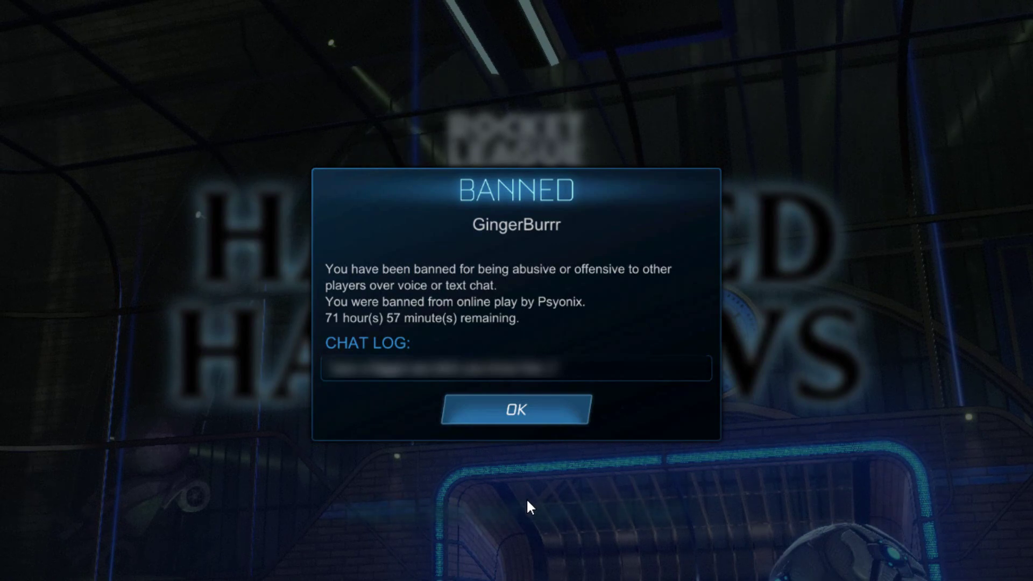
pyautogui.click(540, 416)
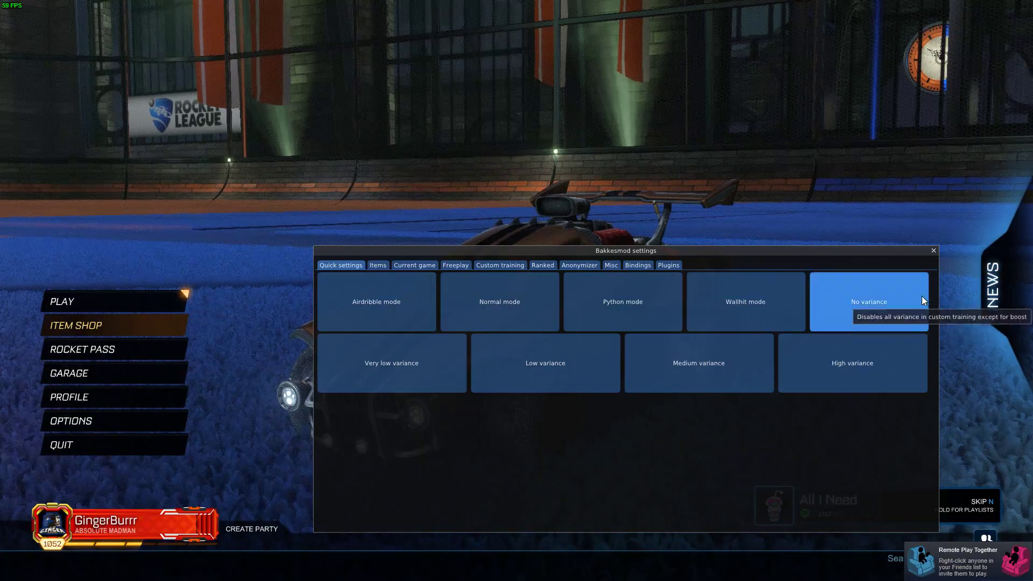
# Step: Close and reopen the BakkesMod settings overlay, and enable item mods in its item settings
pyautogui.click(931, 249)
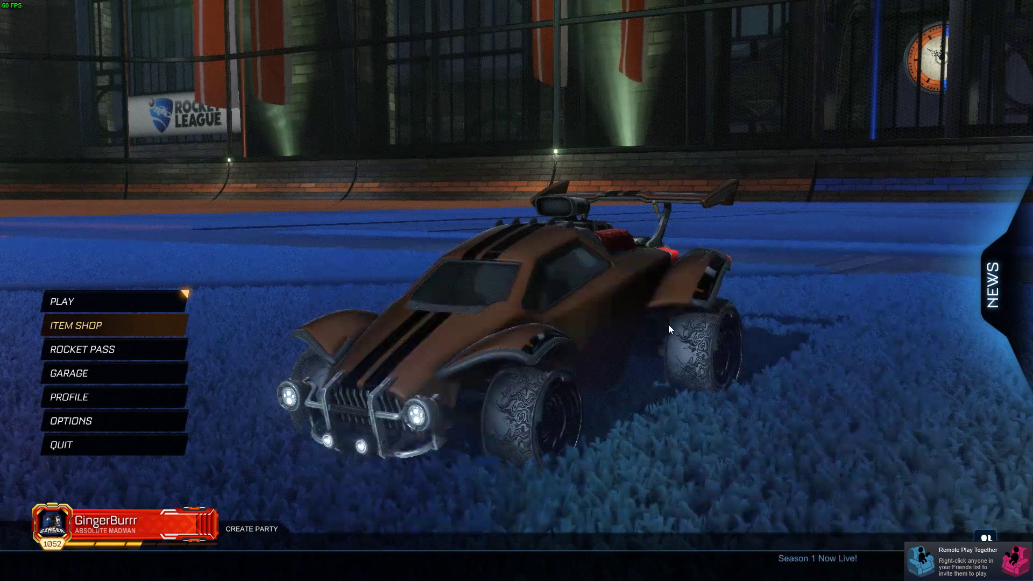
pyautogui.press('F2')
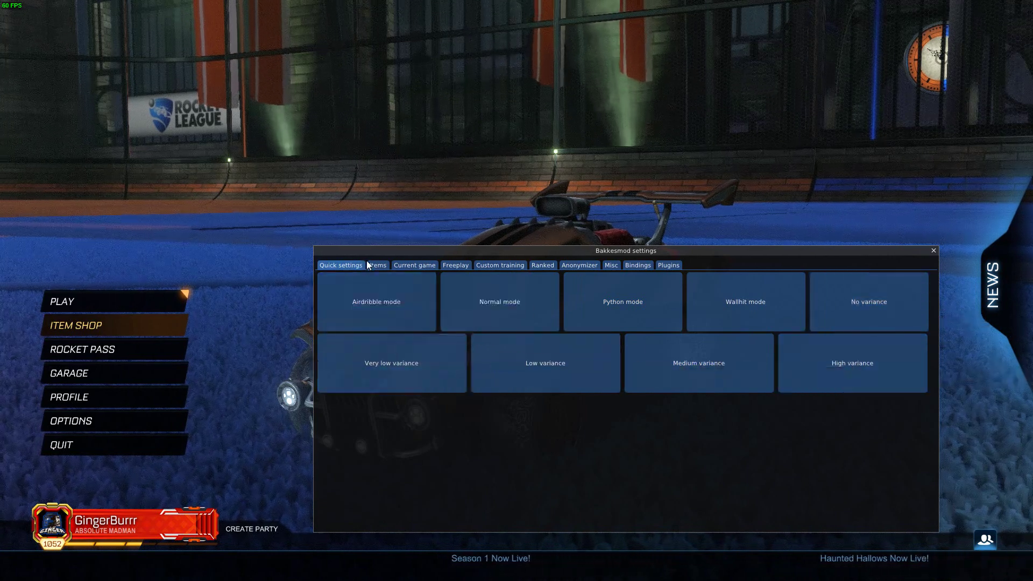
pyautogui.click(379, 266)
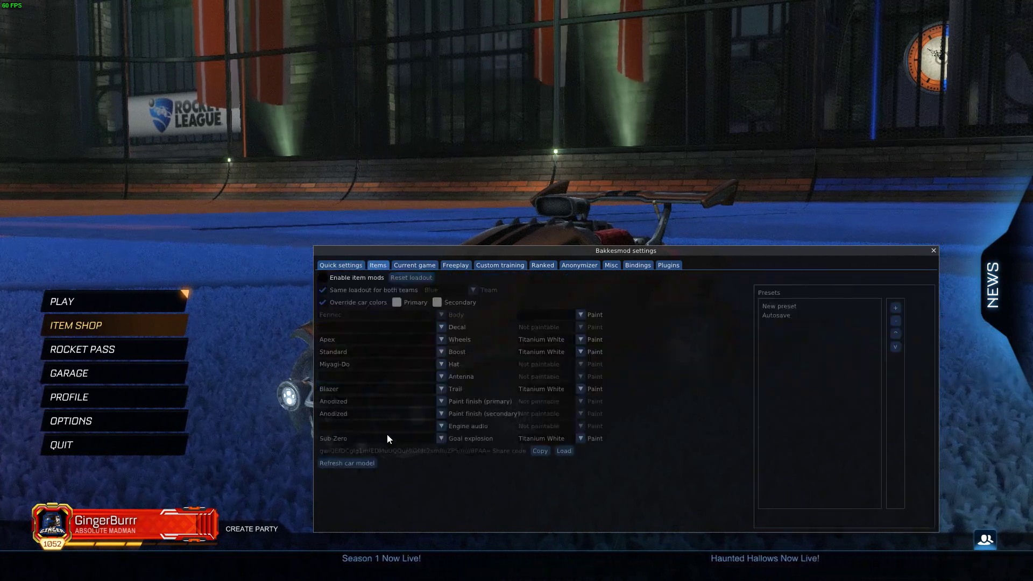
pyautogui.click(324, 277)
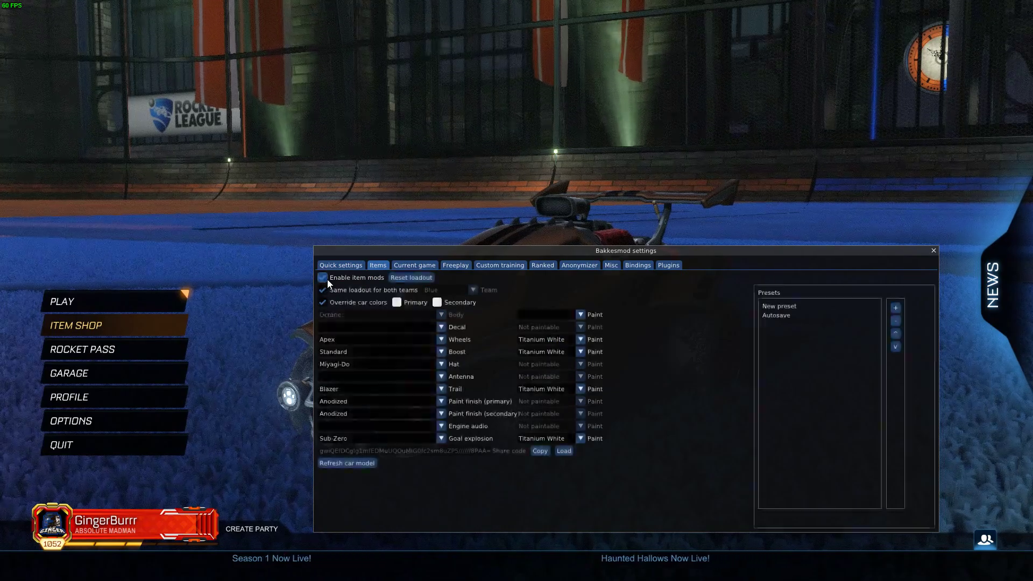
# Step: Place the BakkesMod settings window beside the car and rotate the car to show its other side
pyautogui.moveTo(503, 254); pyautogui.dragTo(845, 230)
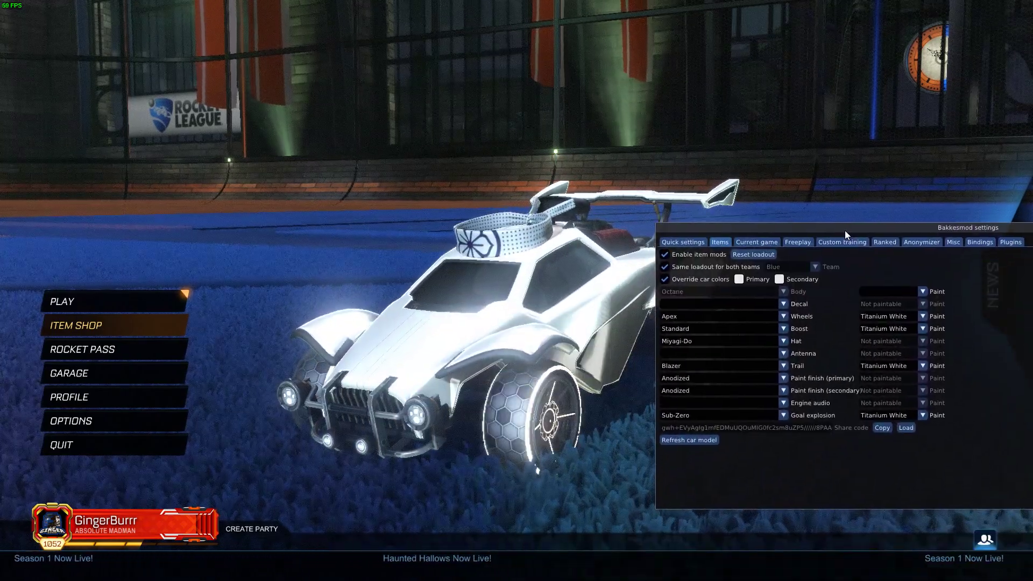
pyautogui.moveTo(603, 293); pyautogui.dragTo(383, 321)
pyautogui.moveTo(840, 225); pyautogui.dragTo(996, 250)
pyautogui.moveTo(609, 323); pyautogui.dragTo(818, 301)
pyautogui.moveTo(861, 247); pyautogui.dragTo(804, 239)
pyautogui.moveTo(919, 240); pyautogui.dragTo(718, 216)
# Step: Try the Alchemist wheels on the car and switch back to the Apex wheels
pyautogui.click(691, 305)
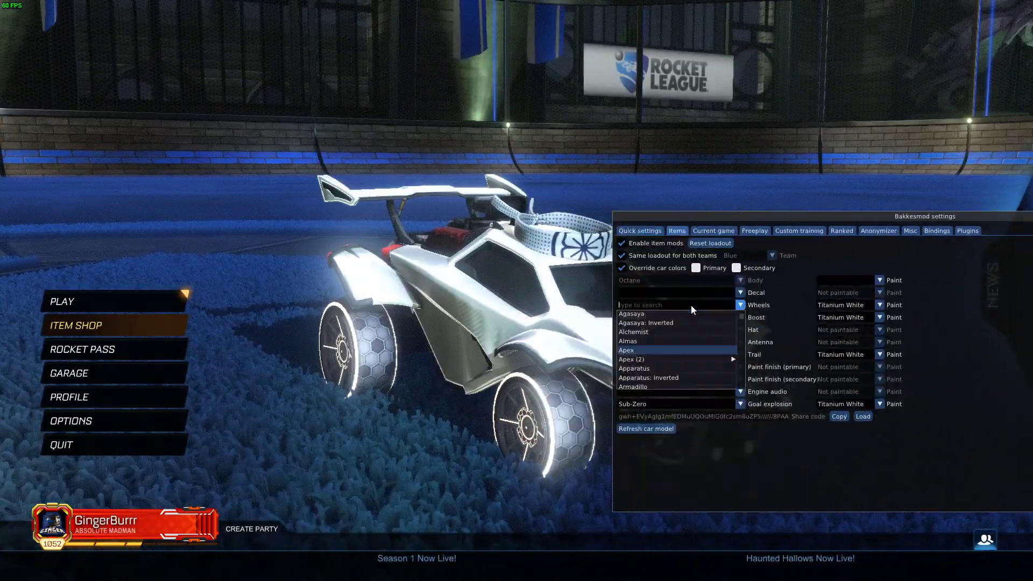
pyautogui.click(656, 333)
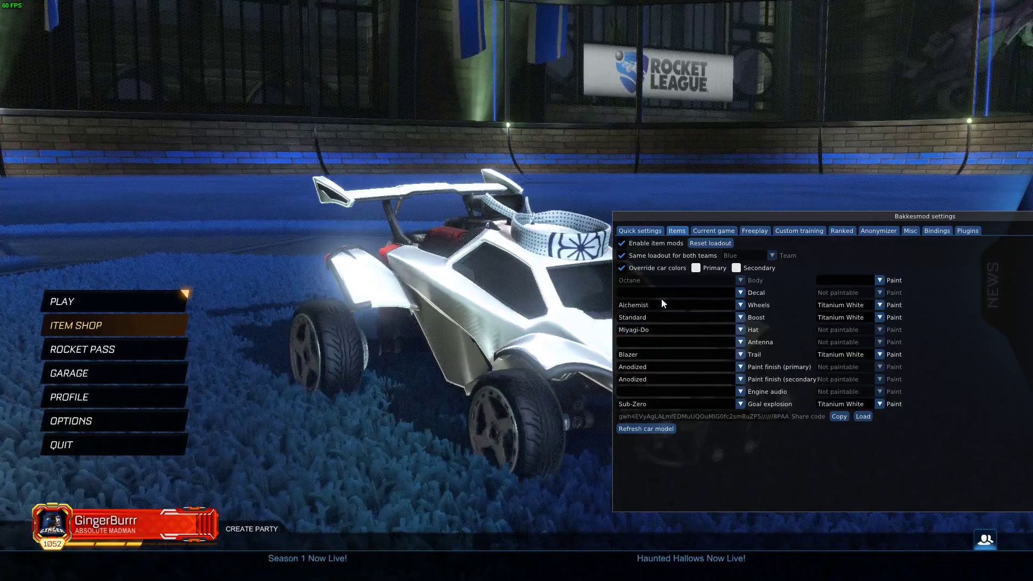
pyautogui.click(661, 305)
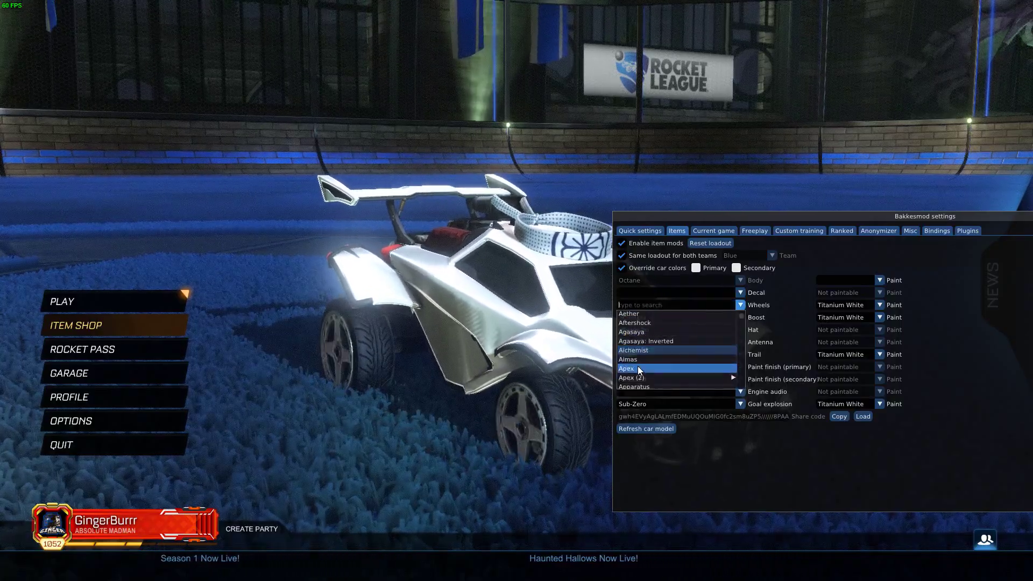
pyautogui.click(651, 371)
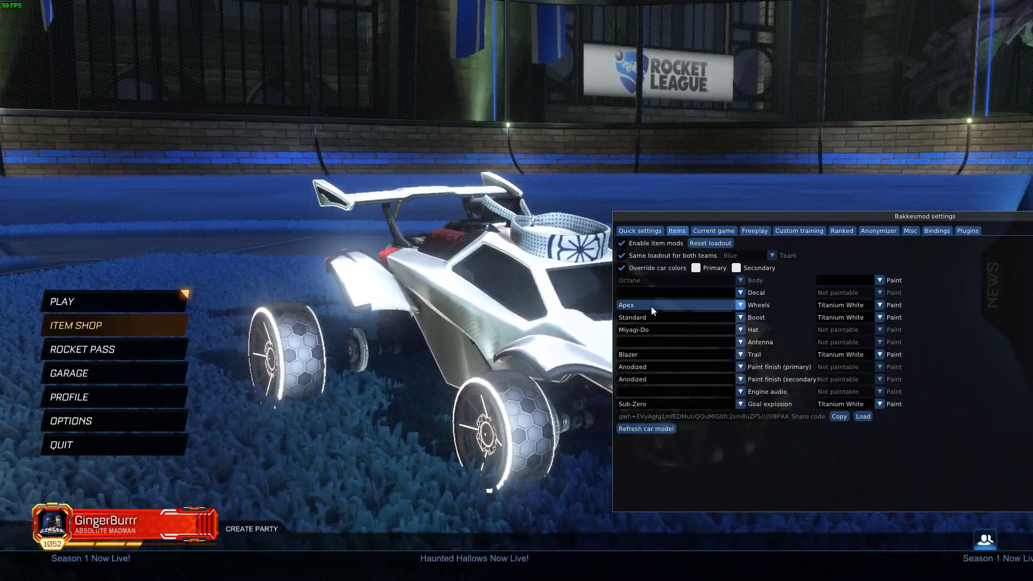
# Step: Change the car's wheels to the Rogue edition of Apex (2)
pyautogui.click(651, 306)
pyautogui.moveTo(637, 360)
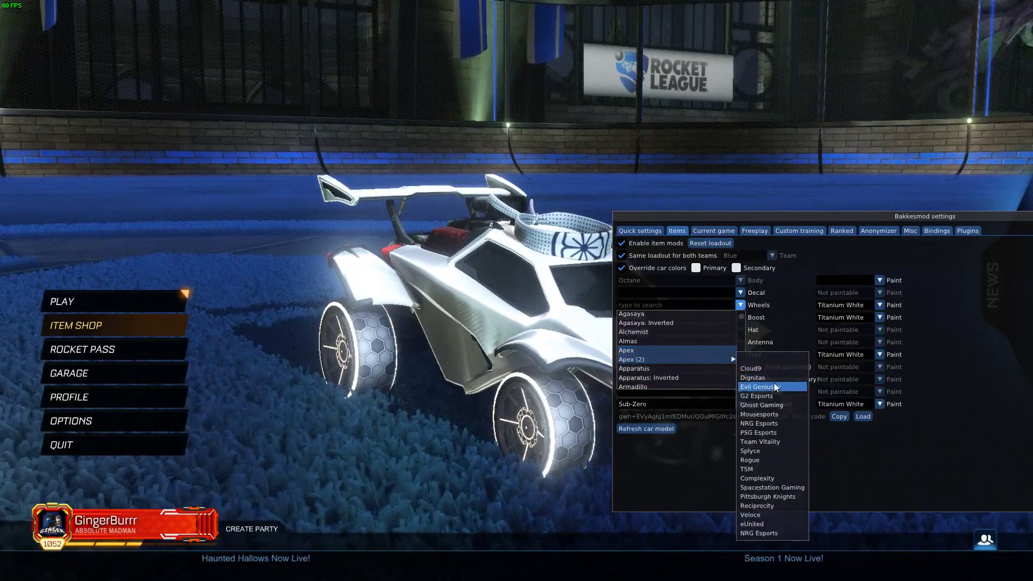
pyautogui.click(775, 460)
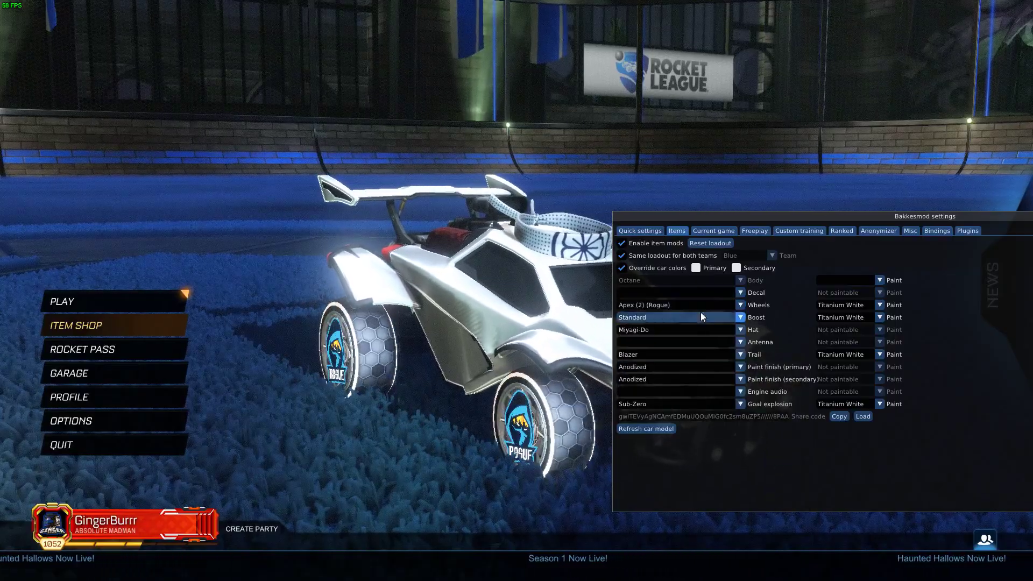
# Step: Change the car's wheels to the last-listed NRG Esports edition of Apex (2)
pyautogui.click(700, 314)
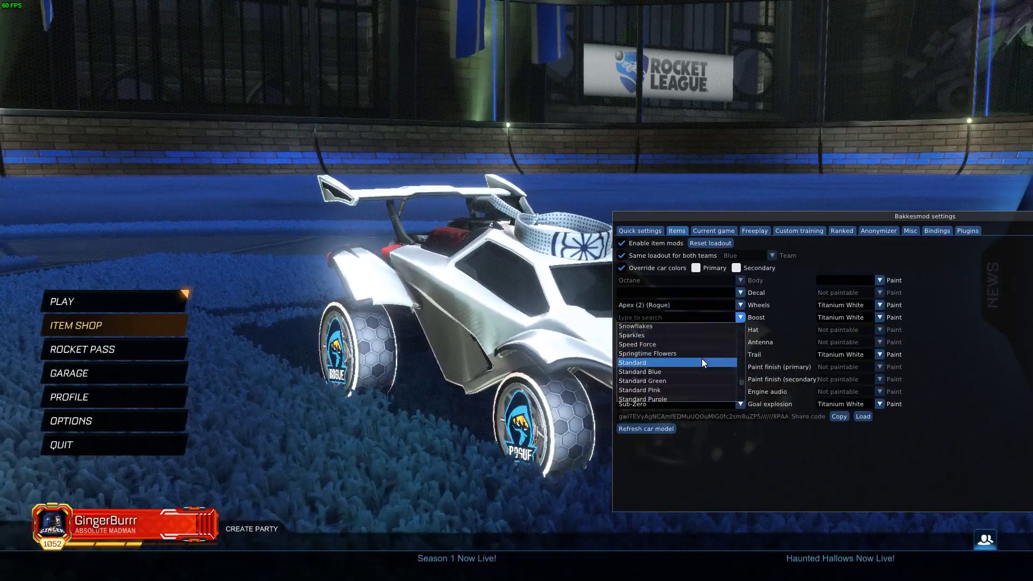
pyautogui.click(698, 304)
pyautogui.click(694, 305)
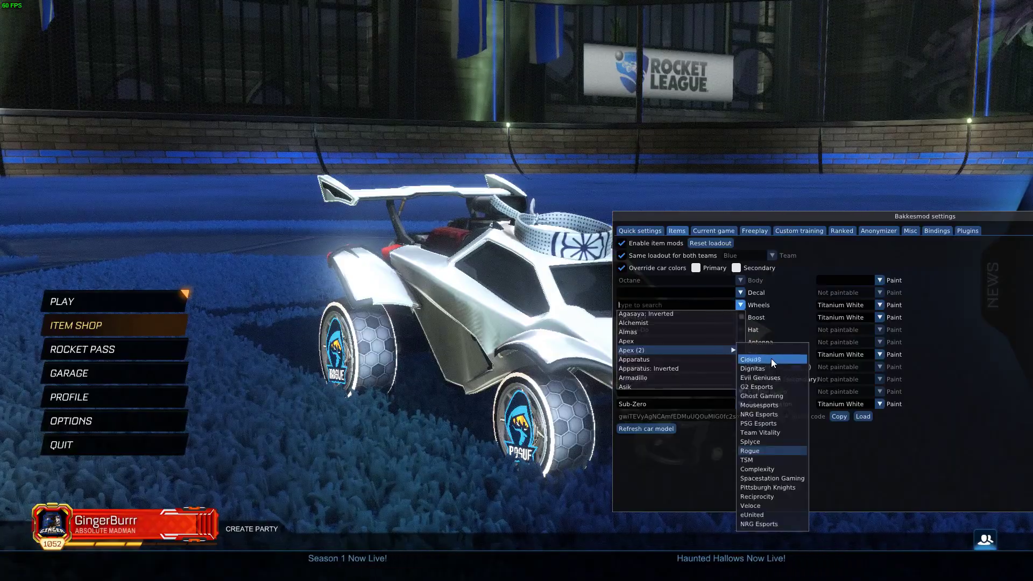
pyautogui.click(785, 524)
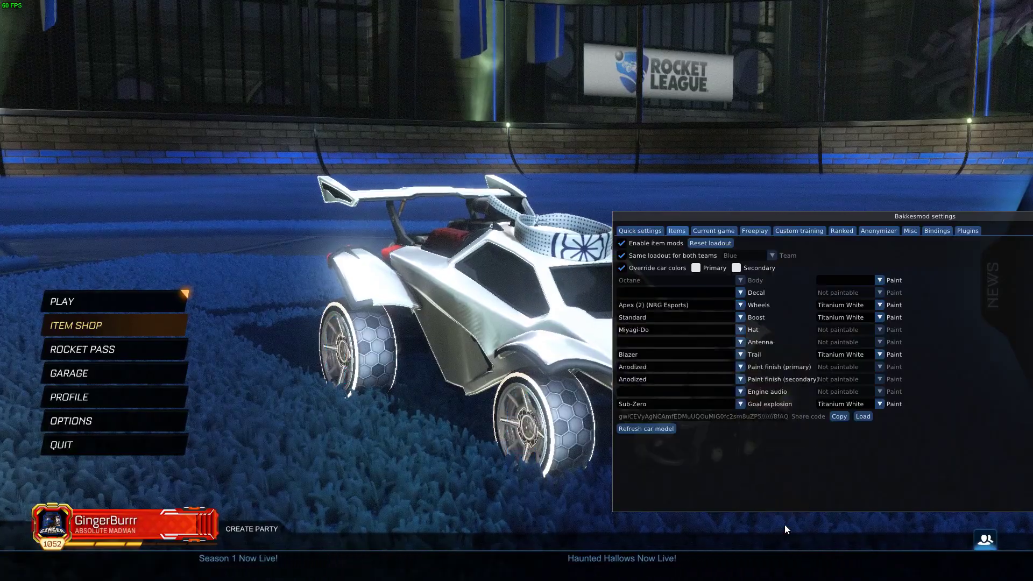
# Step: Change the car's wheels to Agasaya: Inverted and browse the wheel list for other options
pyautogui.click(678, 303)
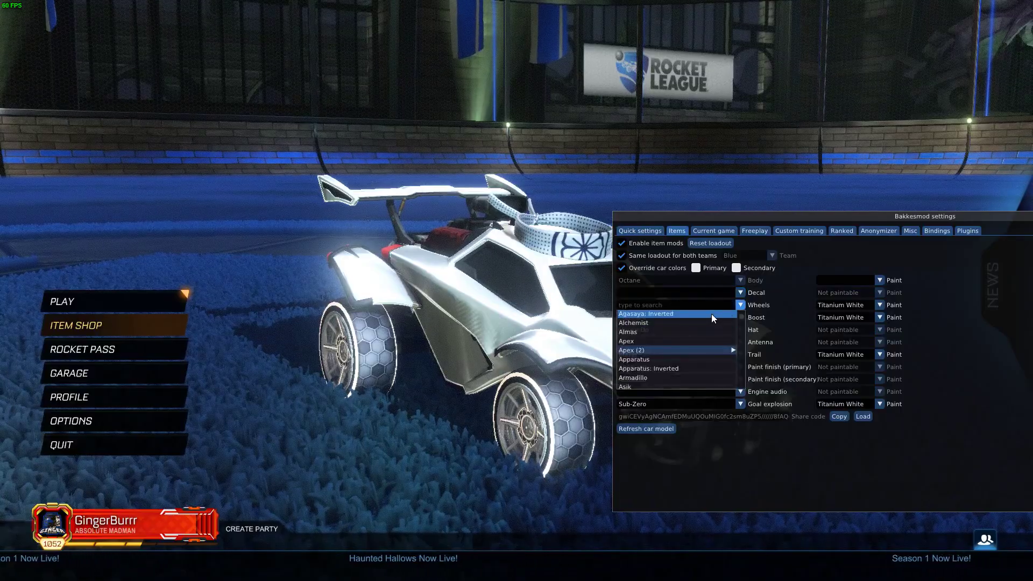
pyautogui.click(712, 314)
pyautogui.click(665, 304)
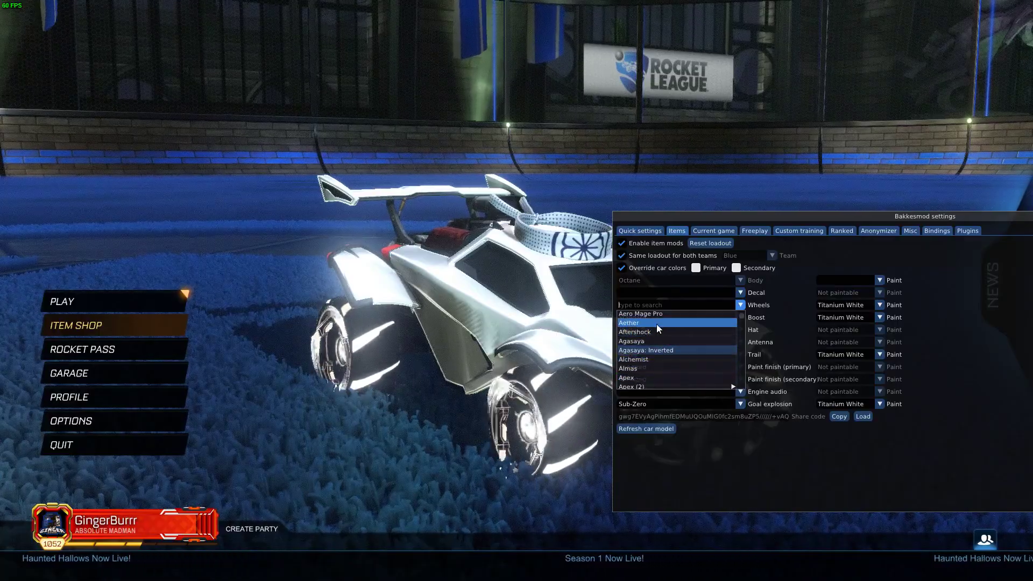
pyautogui.scroll(-3, 677, 340)
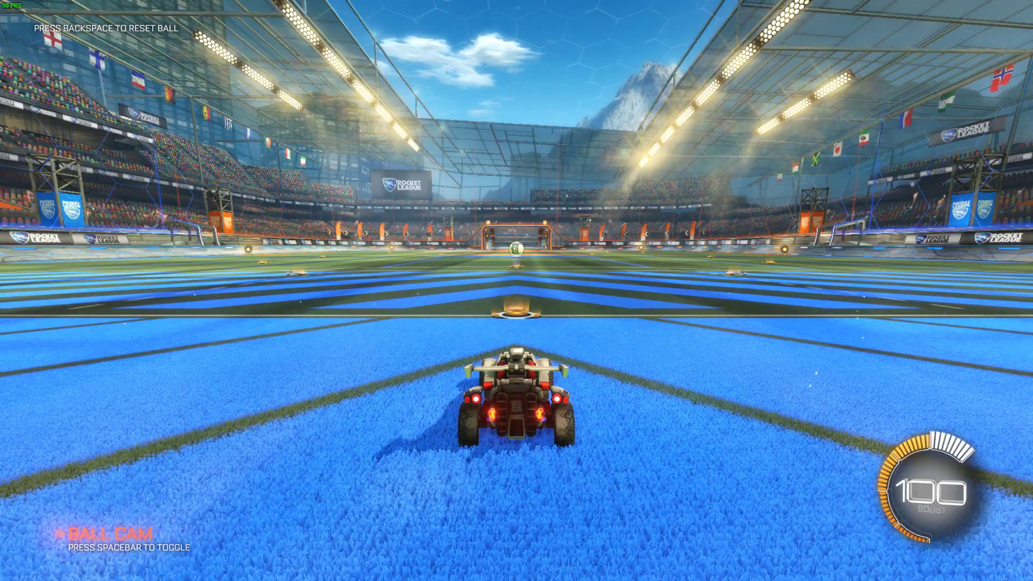
# Step: In free play, boost the car from the blue half to midfield and hit the ball toward the orange goal
pyautogui.press('w')
pyautogui.press('shift')
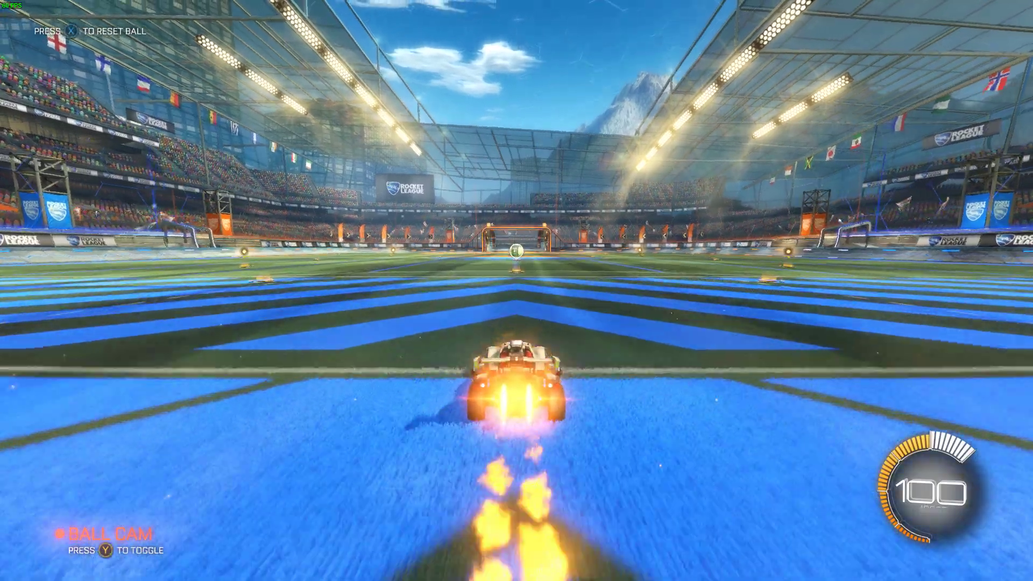
pyautogui.press('space')
pyautogui.press('w')
pyautogui.press('shift')
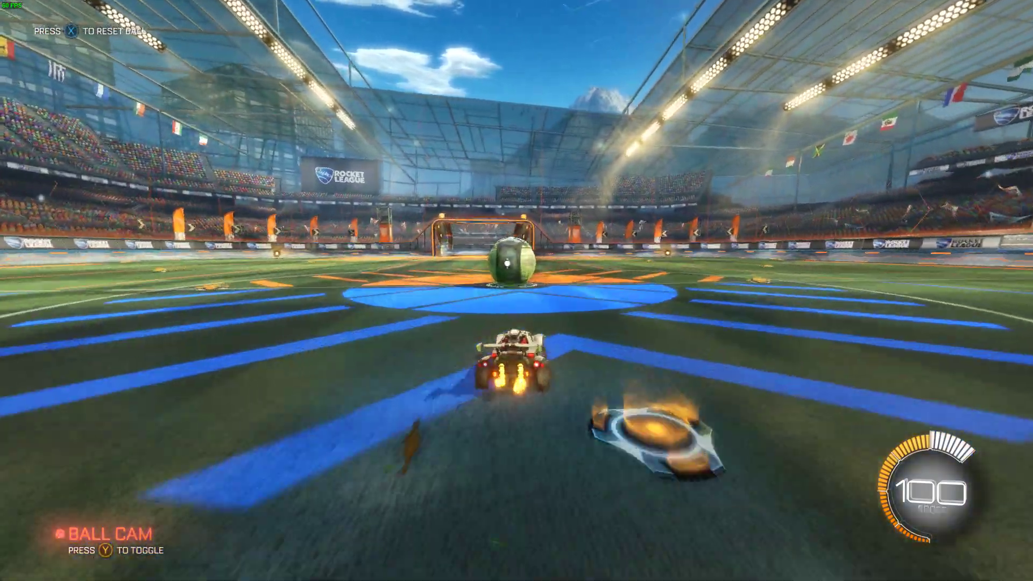
pyautogui.press('w')
pyautogui.press('a')
pyautogui.press('shift')
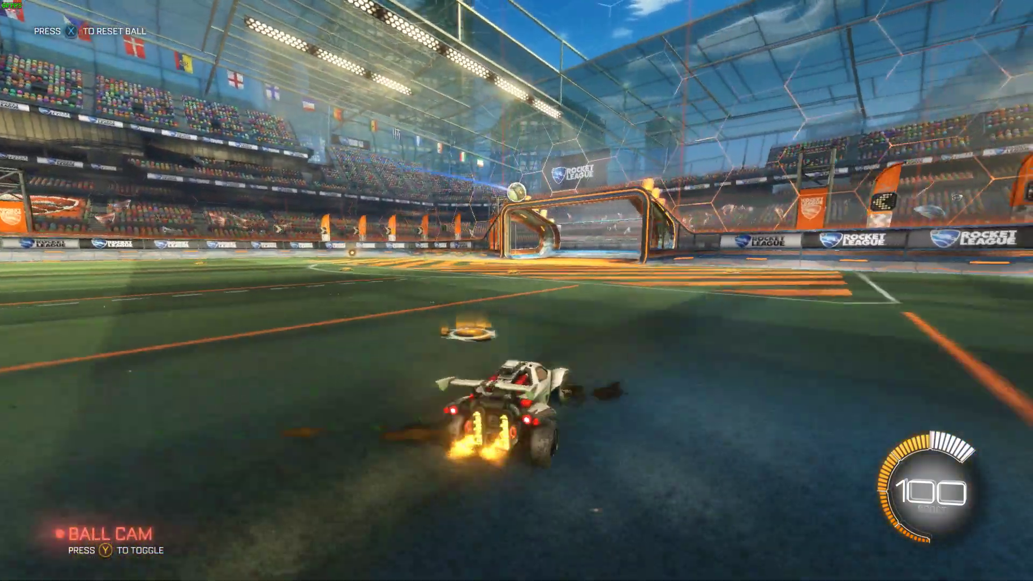
# Step: Turn the car after the rebounding ball and boost into it to score in the orange goal
pyautogui.press('w')
pyautogui.press('shift')
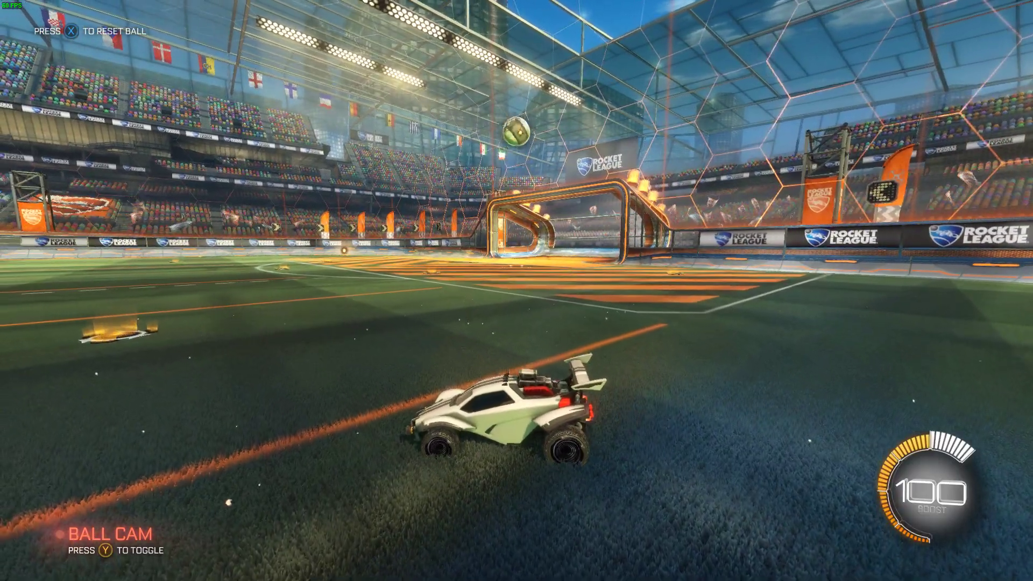
pyautogui.press('space')
pyautogui.press('w')
pyautogui.press('shift')
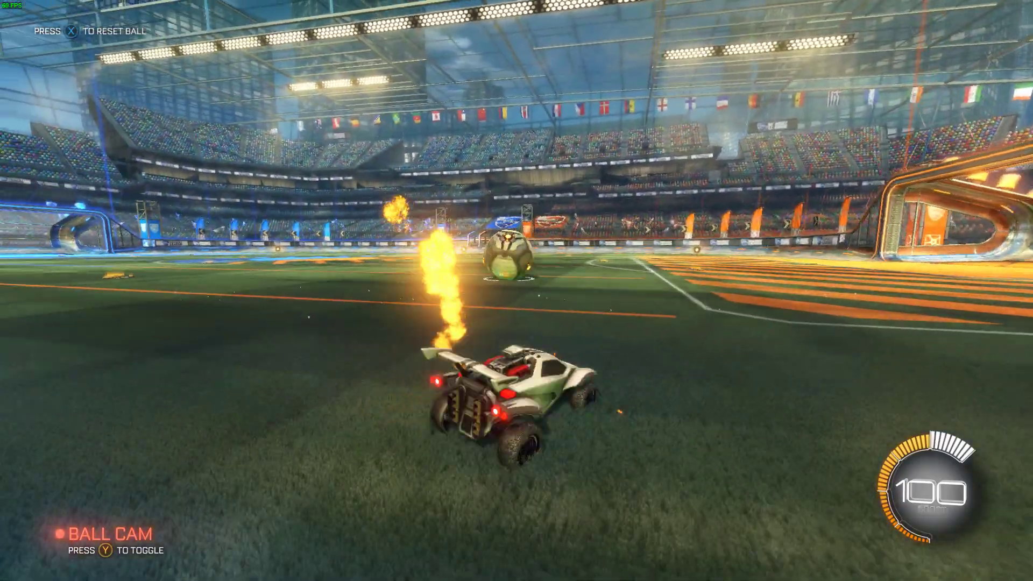
pyautogui.press('x')
pyautogui.press('w')
pyautogui.press('shift')
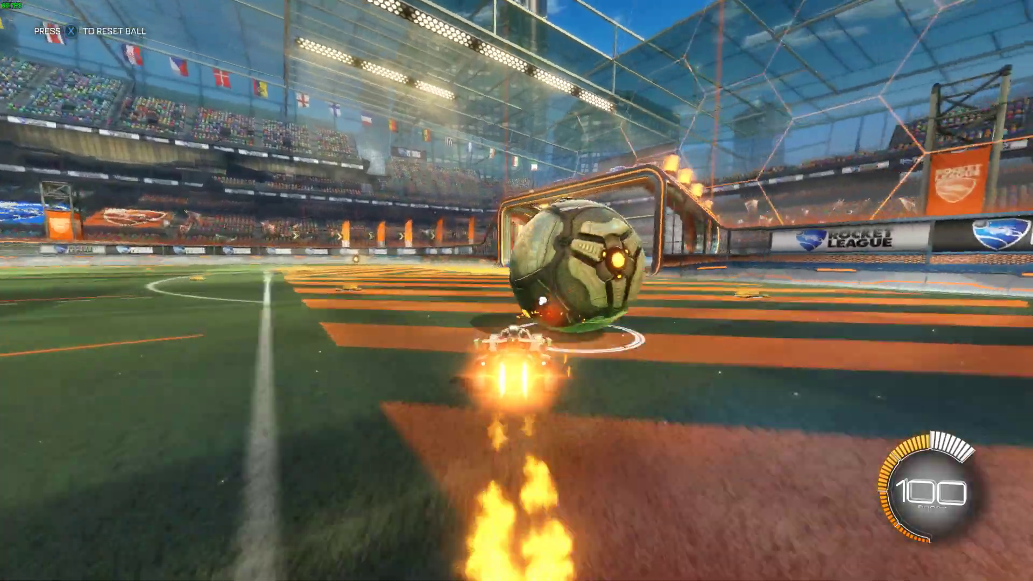
pyautogui.press('w')
pyautogui.press('shift')
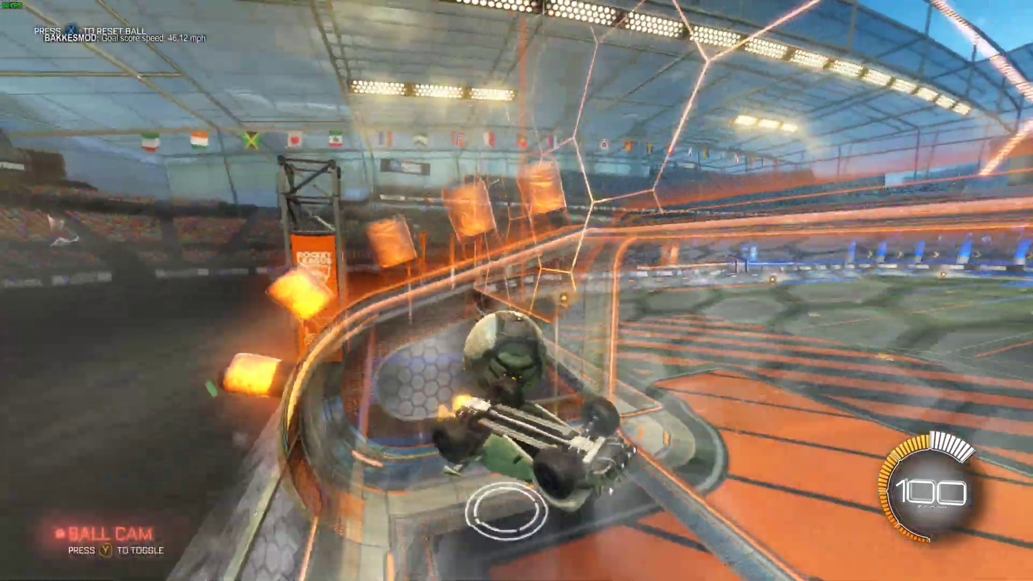